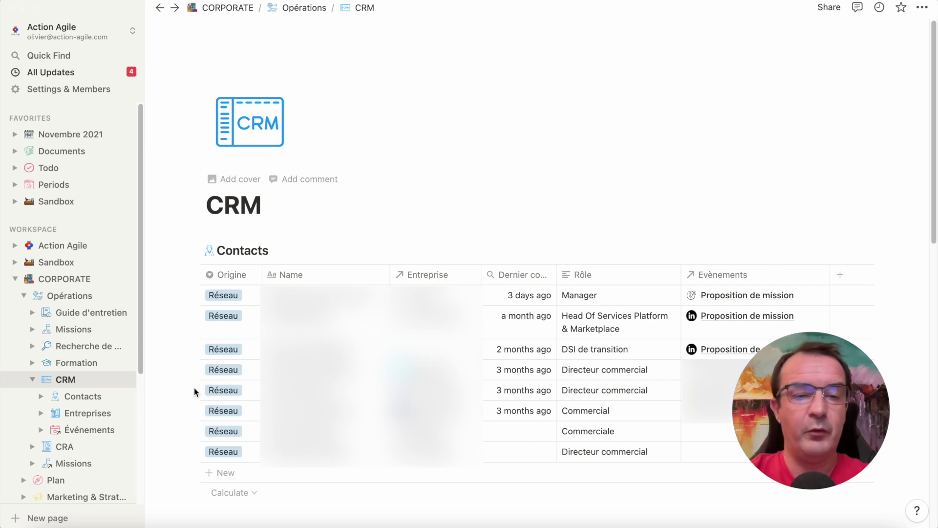
Create a blank record in the Entreprises database and examine the options offered for its Tags and TVA properties
click(82, 415)
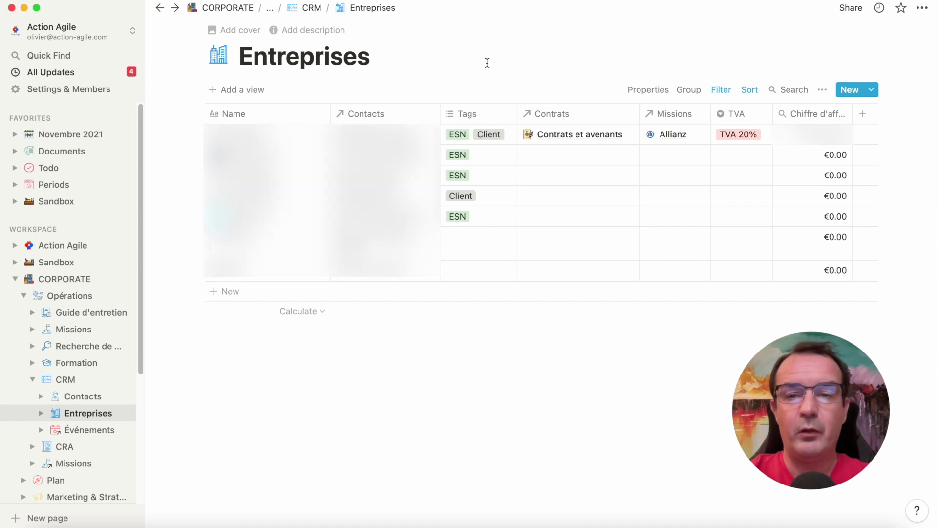
click(850, 89)
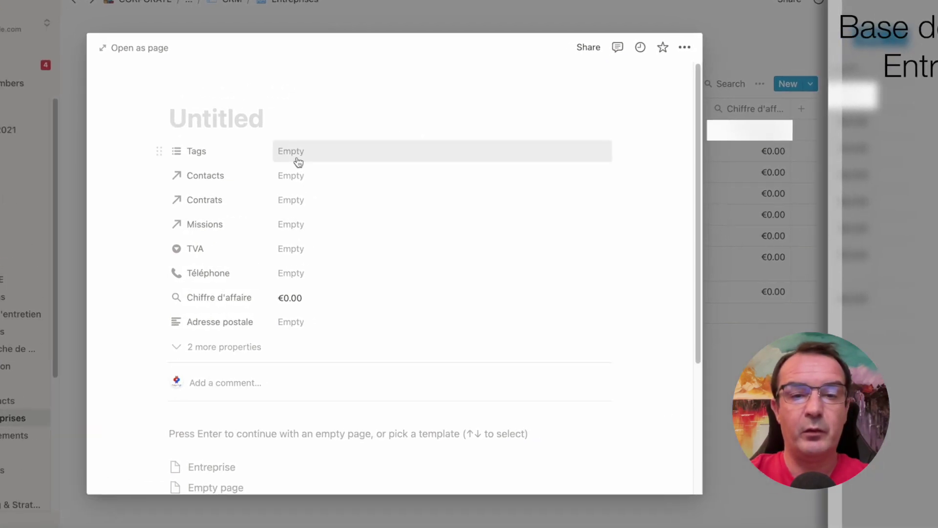
click(300, 162)
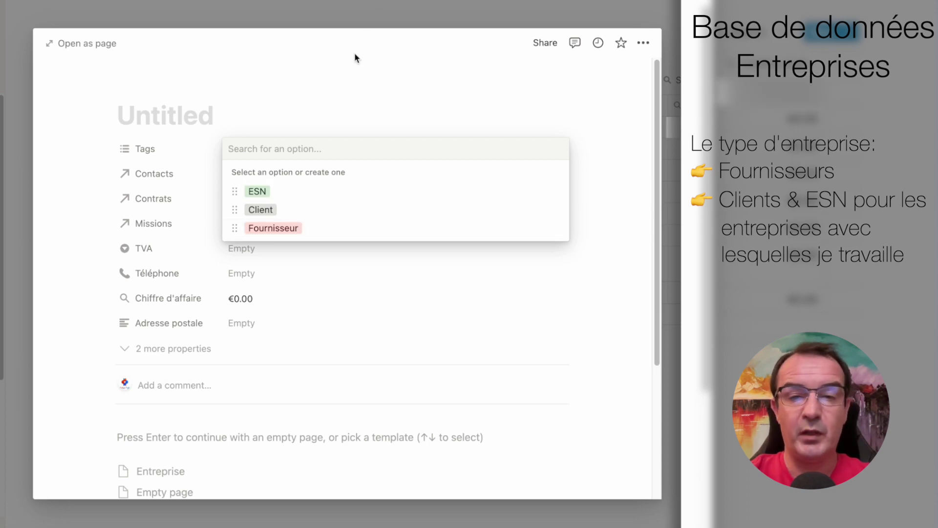
click(332, 92)
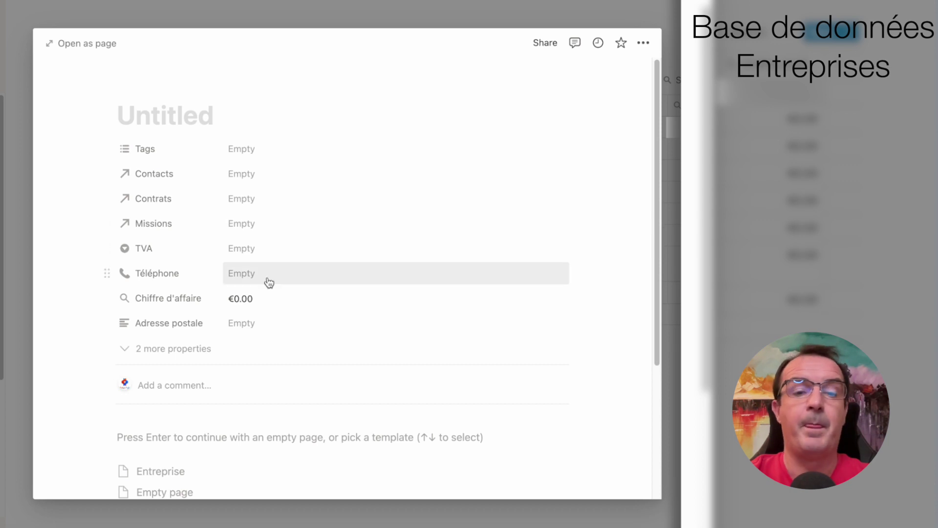
click(247, 251)
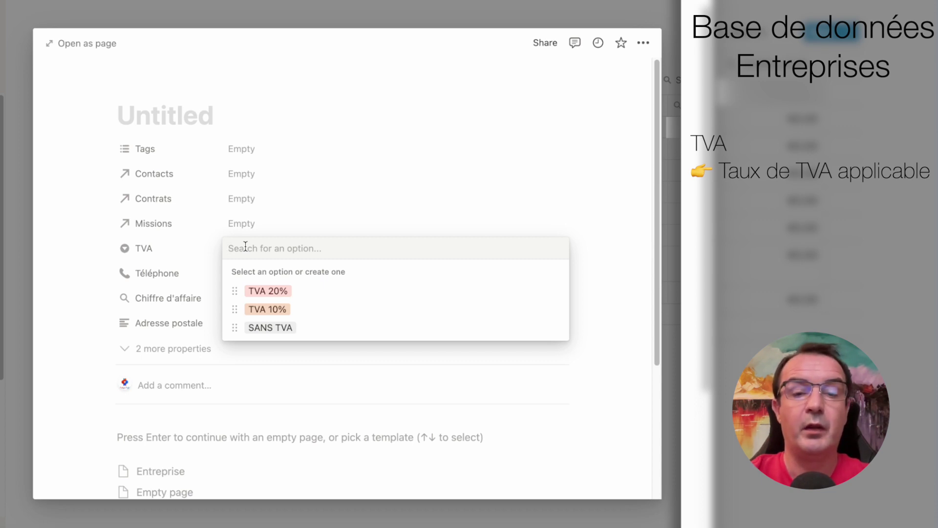
click(291, 108)
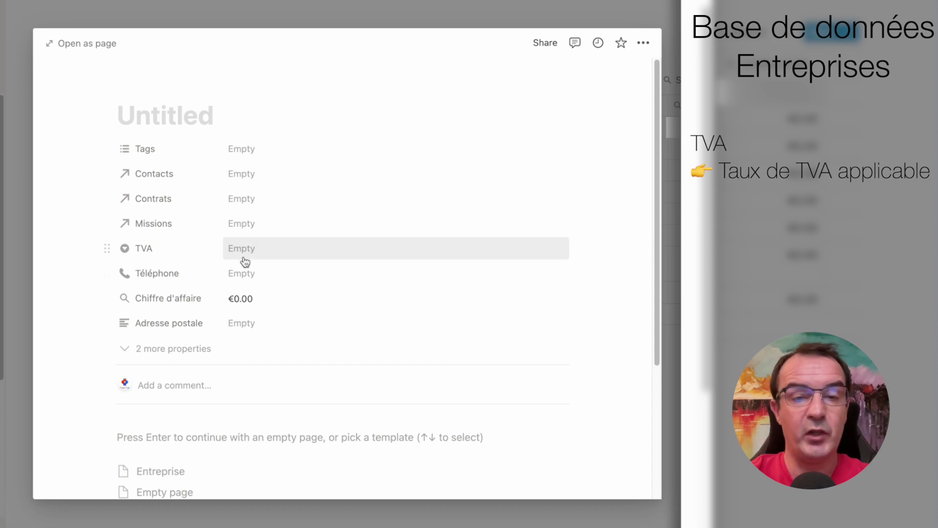
Examine the Chiffre d'affaire rollup settings and the hidden properties of the new company record, and close the record
click(253, 299)
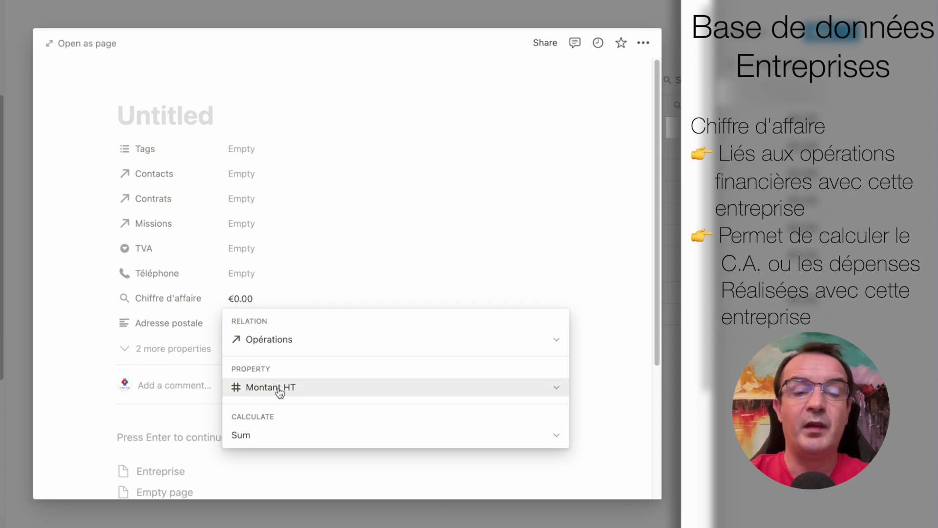
click(87, 312)
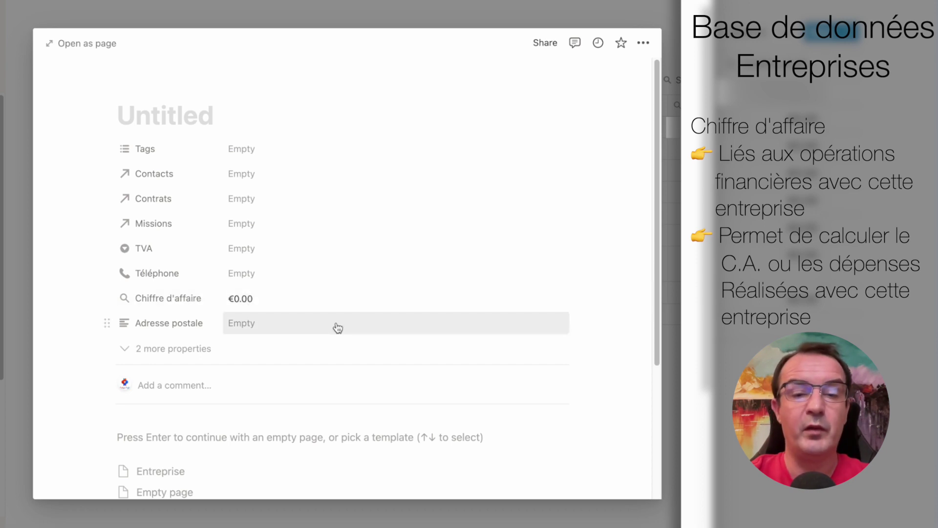
click(184, 348)
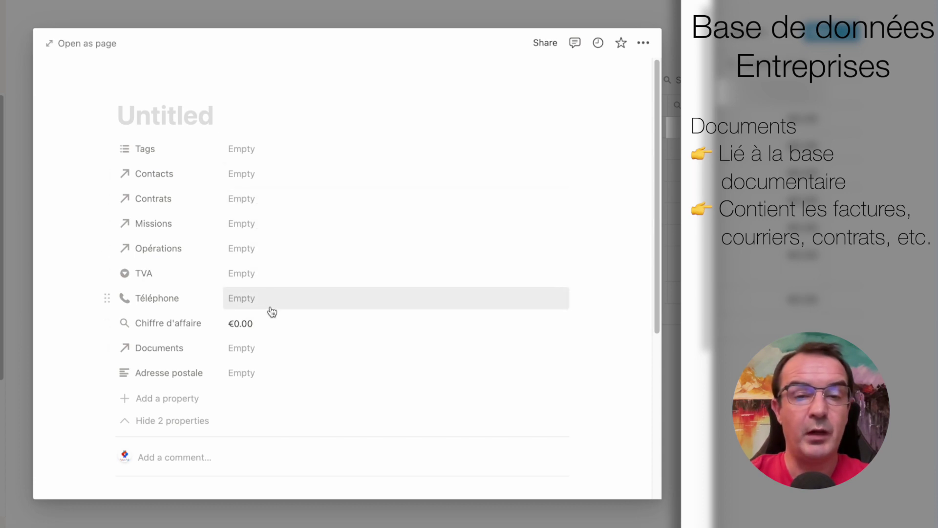
click(420, 20)
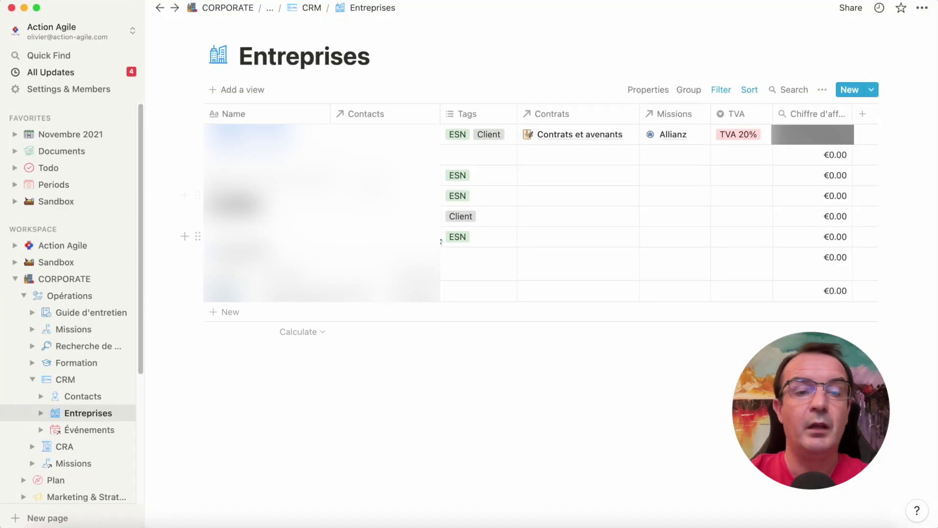
Create a blank record in the Contacts database and examine the options offered for its Origine property
click(80, 397)
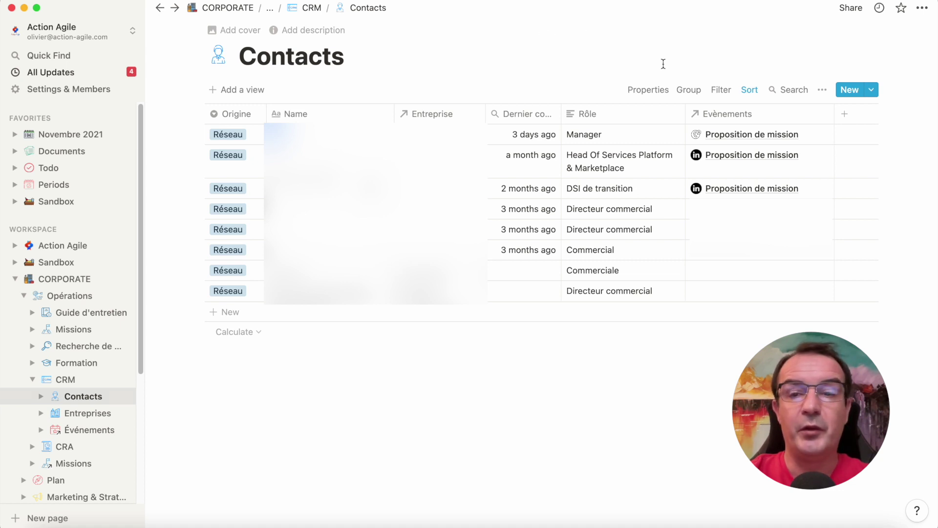
click(850, 91)
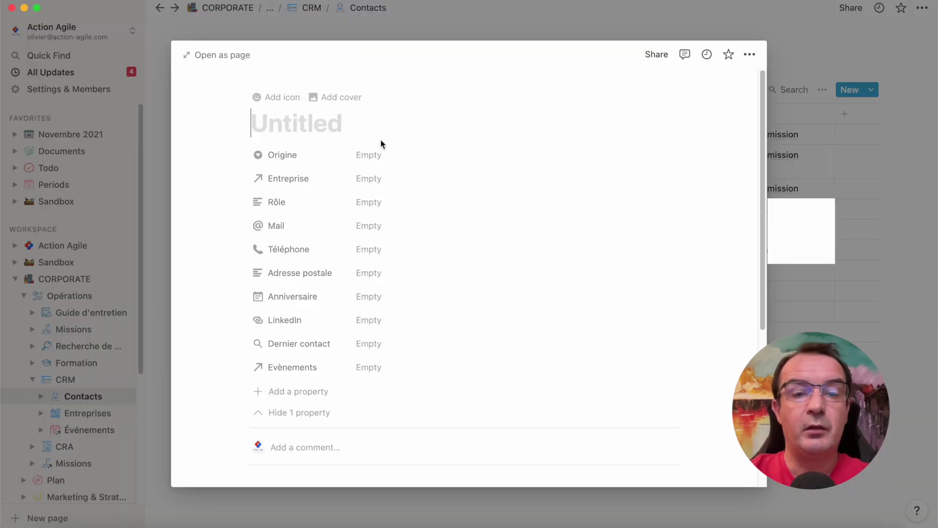
click(377, 154)
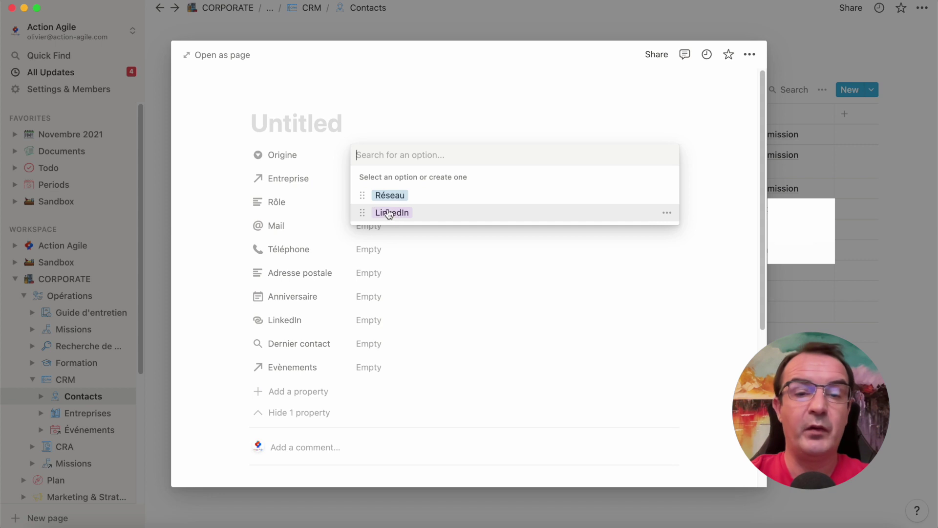
click(406, 111)
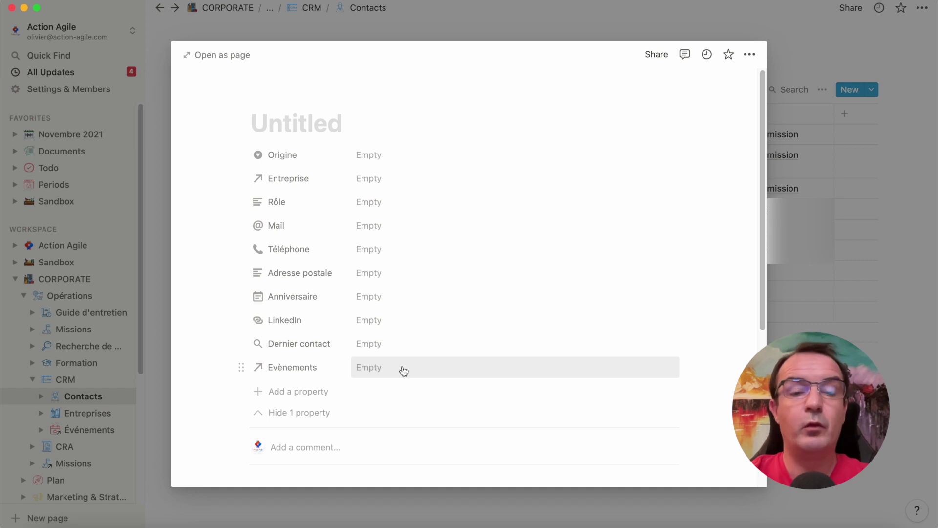
Examine the Dernier contact rollup settings of the new contact record and close the record
click(385, 345)
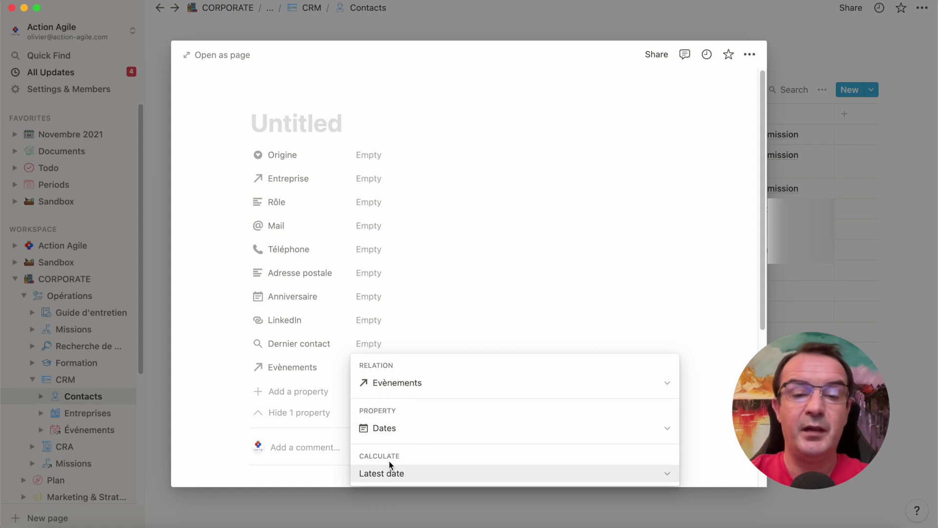
click(206, 347)
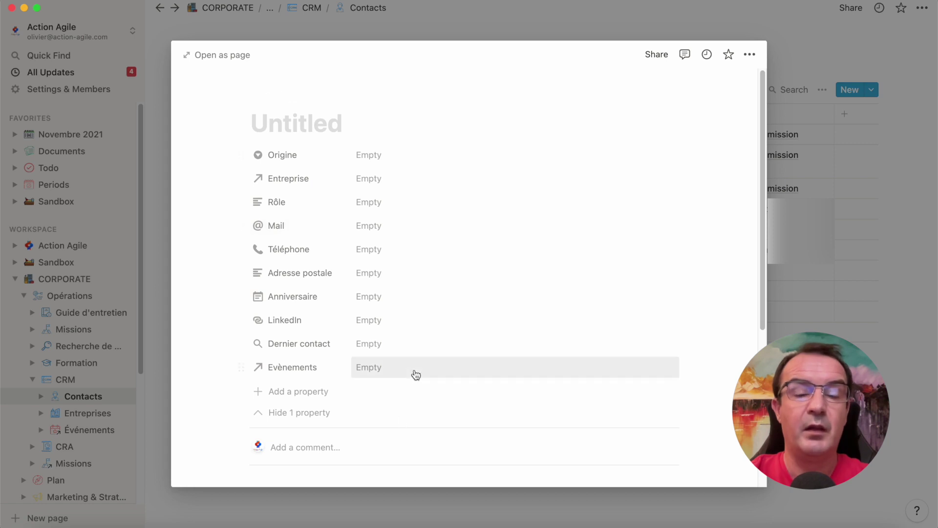
click(474, 27)
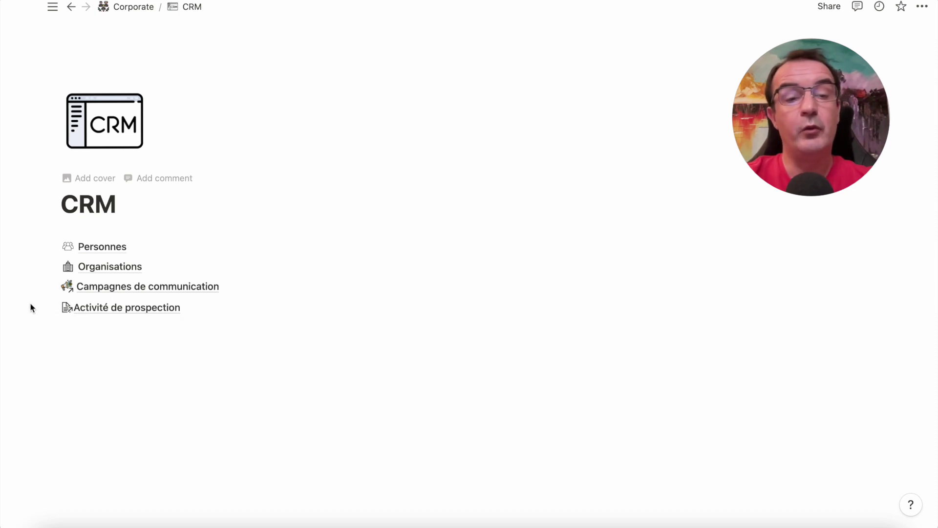
Open the Carte de voeux 2021 record from Campagnes de communication as a full page and view its Personnes section
click(122, 288)
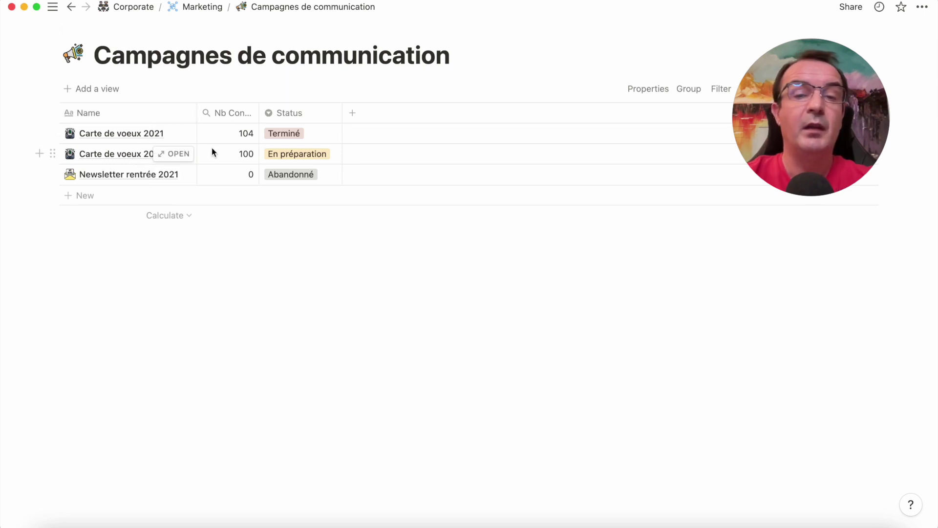
click(175, 134)
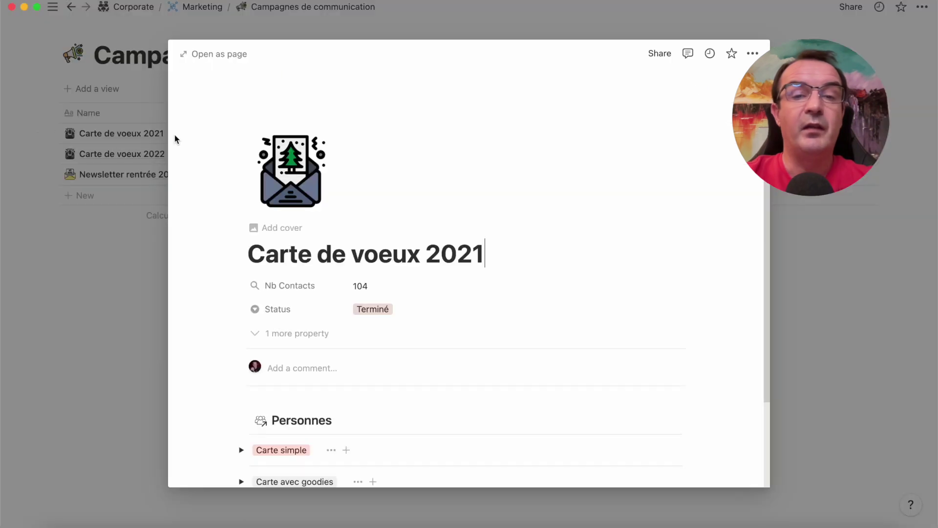
click(235, 55)
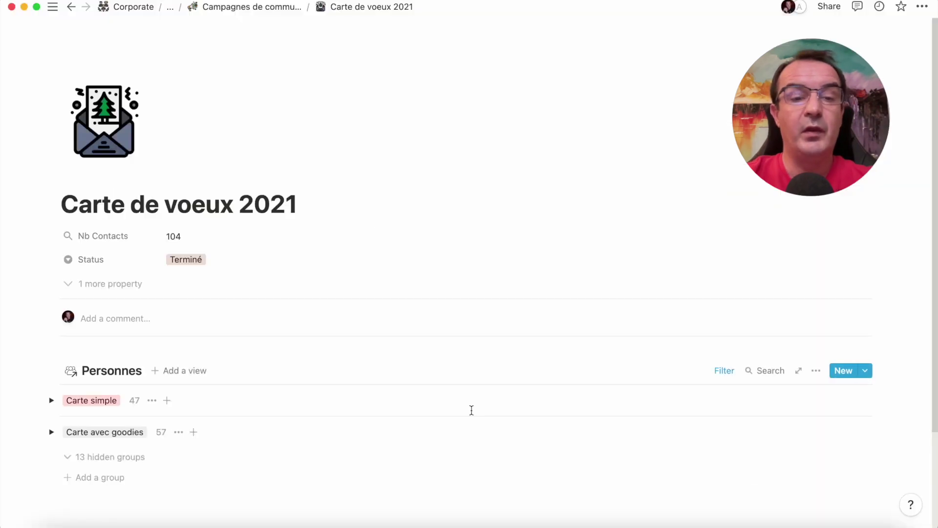
scroll(472, 411, down, 3)
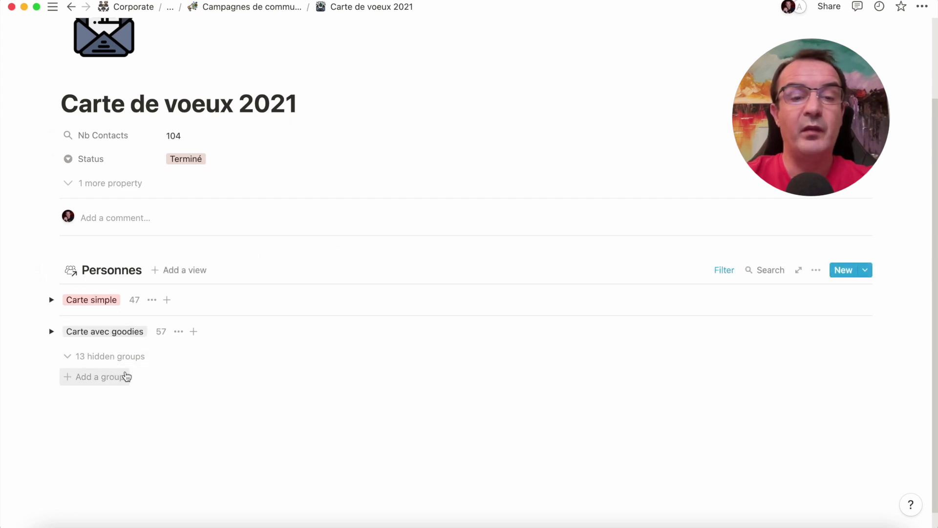
Examine the filter of the Personnes table and the contacts in its Carte simple group
click(724, 272)
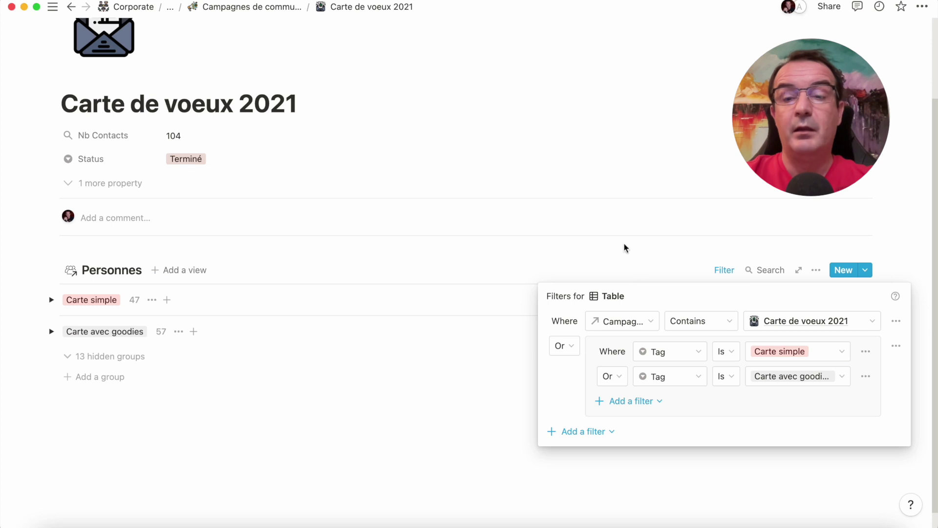
click(614, 224)
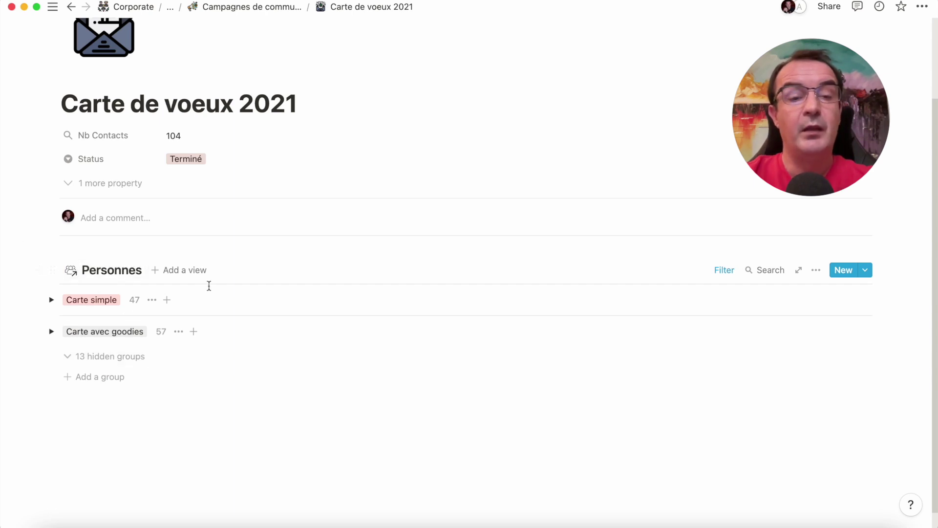
click(53, 300)
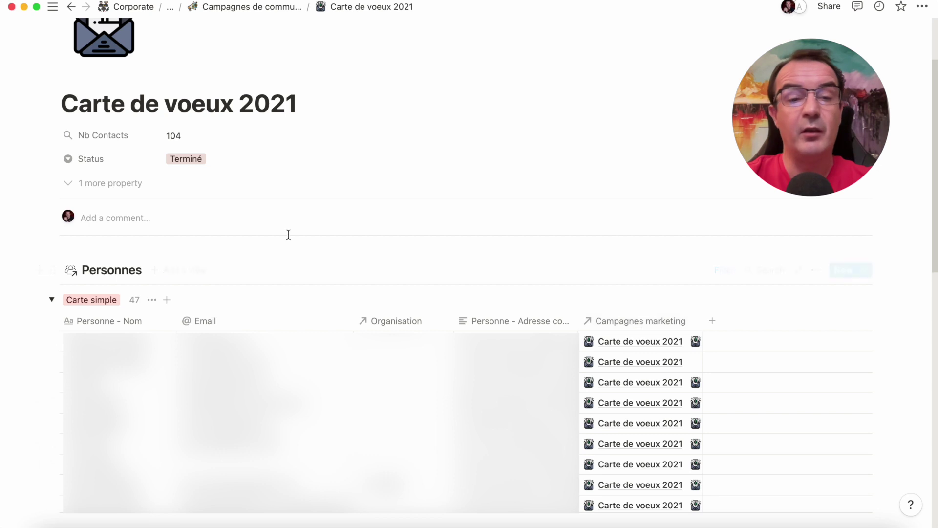
click(52, 299)
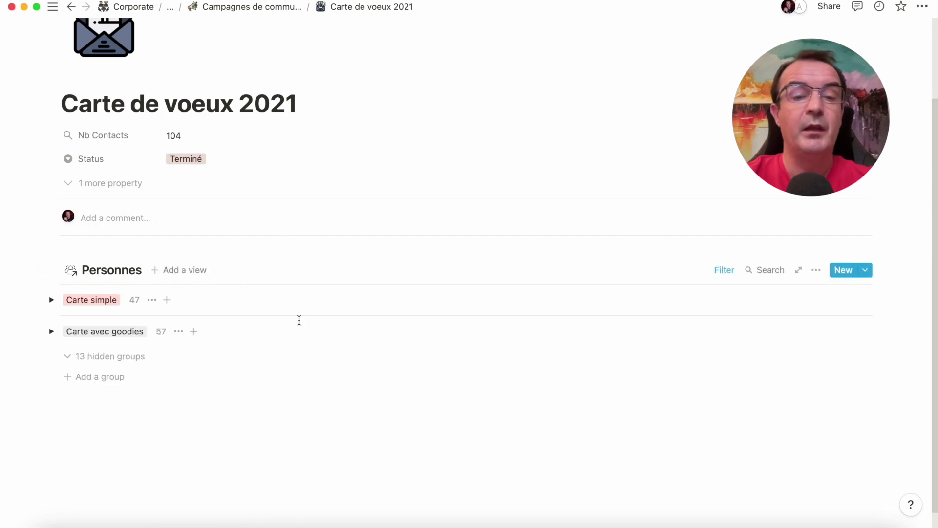
Return to Campagnes de communication and view the actions available for the Carte de voeux 2021 record
click(272, 7)
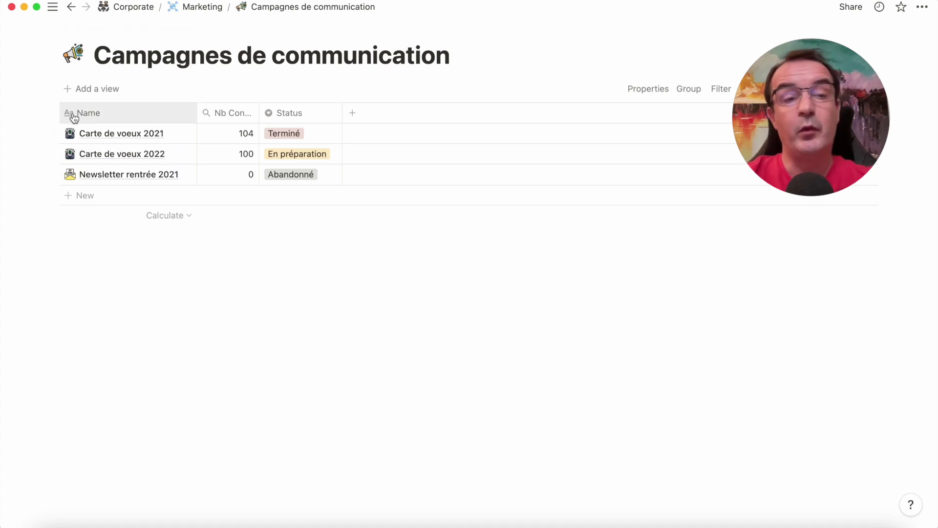
click(52, 133)
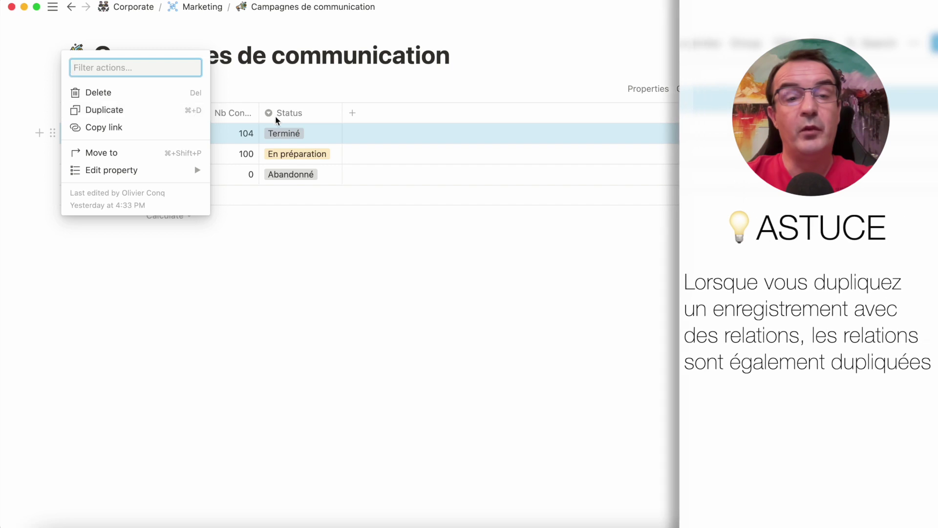
key(Escape)
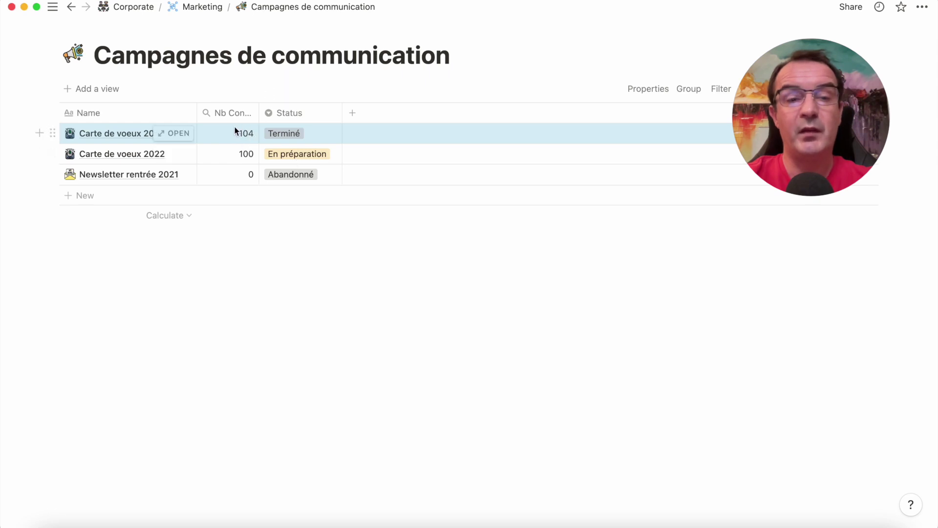
Open the Carte de voeux 2022 record as a full page and view its help notes and Personnes table
click(168, 154)
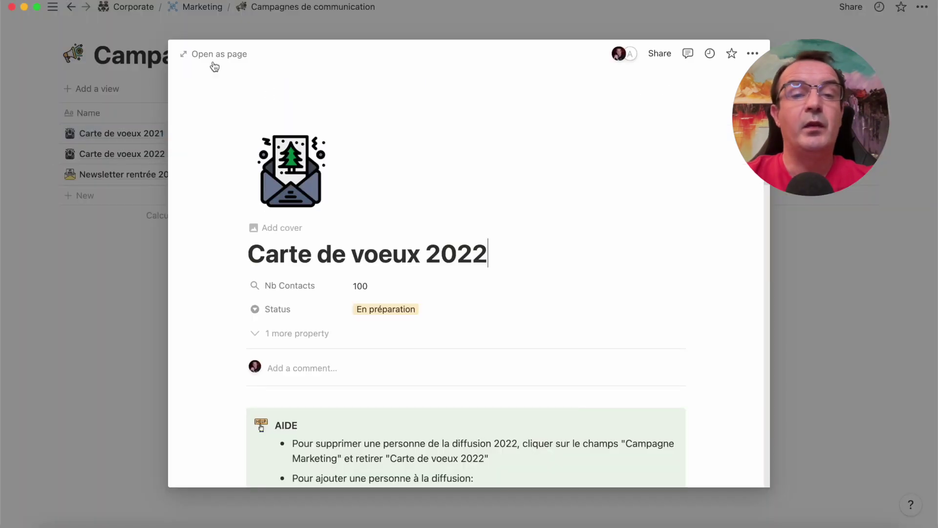
click(213, 53)
scroll(476, 383, down, 5)
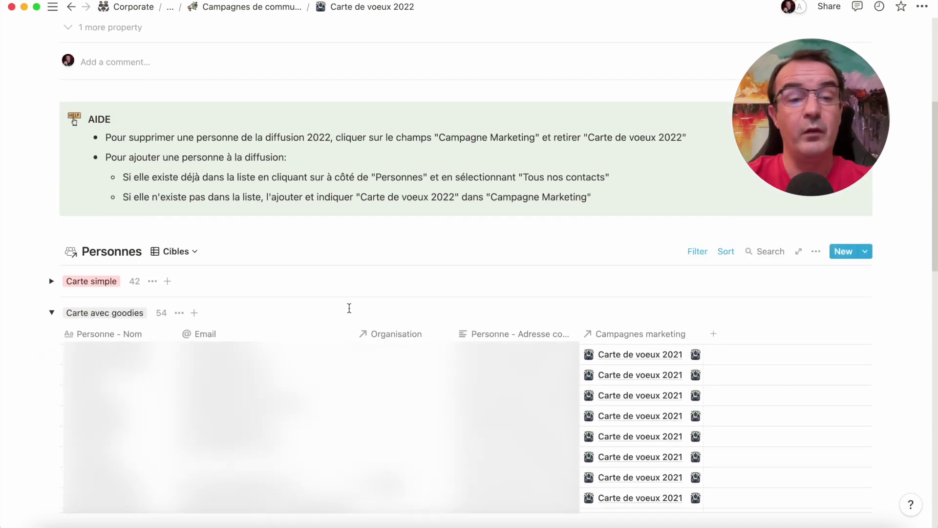
scroll(348, 308, down, 2)
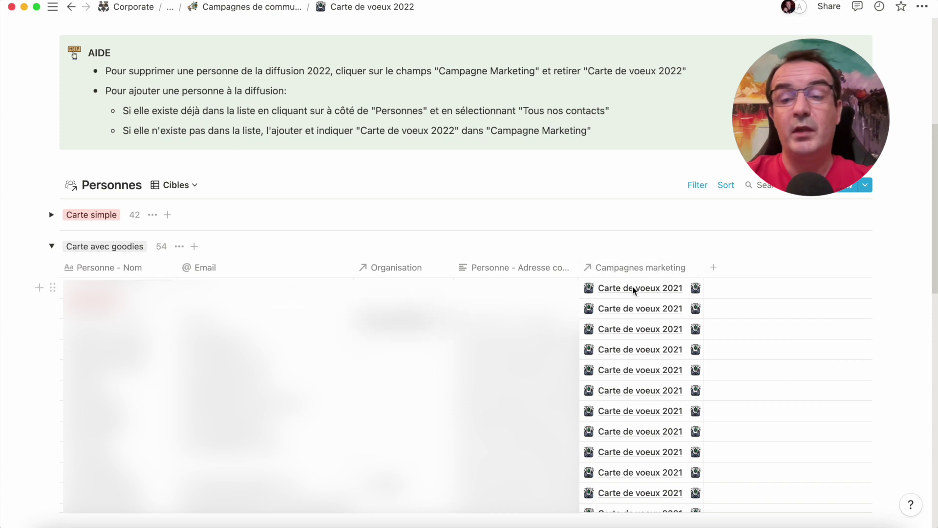
Check the campaigns linked to the first listed person and the views available for Personnes, and return to Campagnes de communication
click(682, 293)
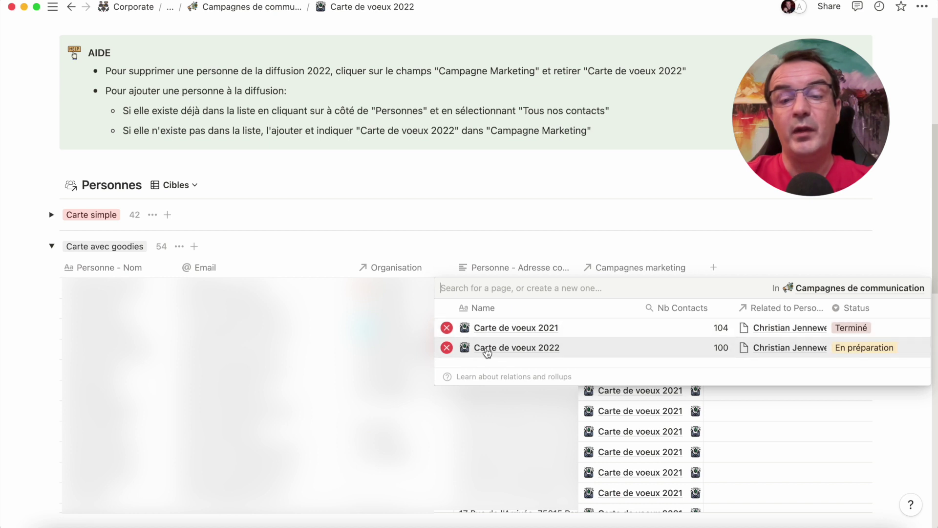
key(Escape)
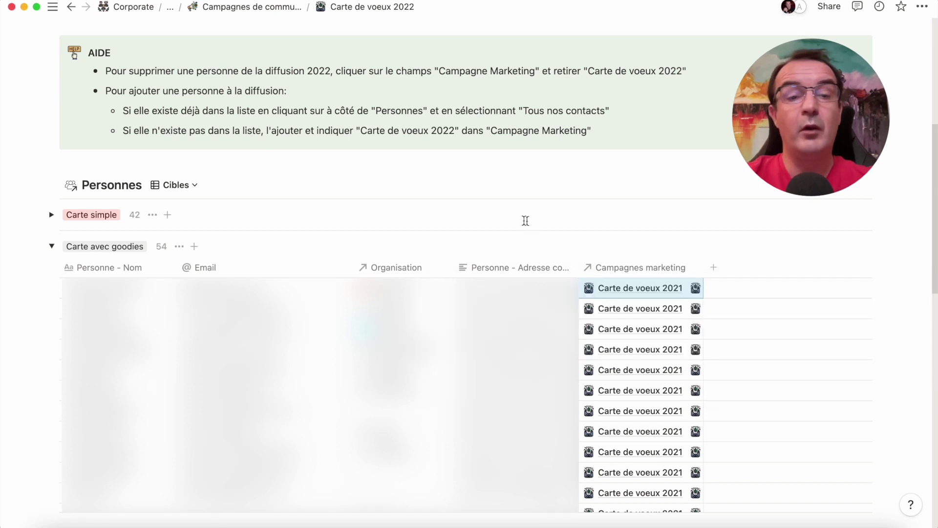
click(194, 185)
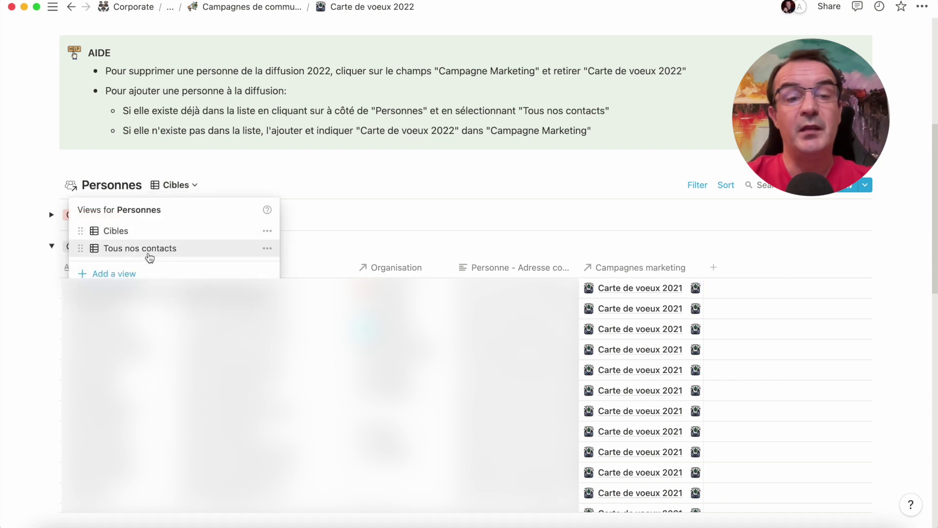
click(330, 173)
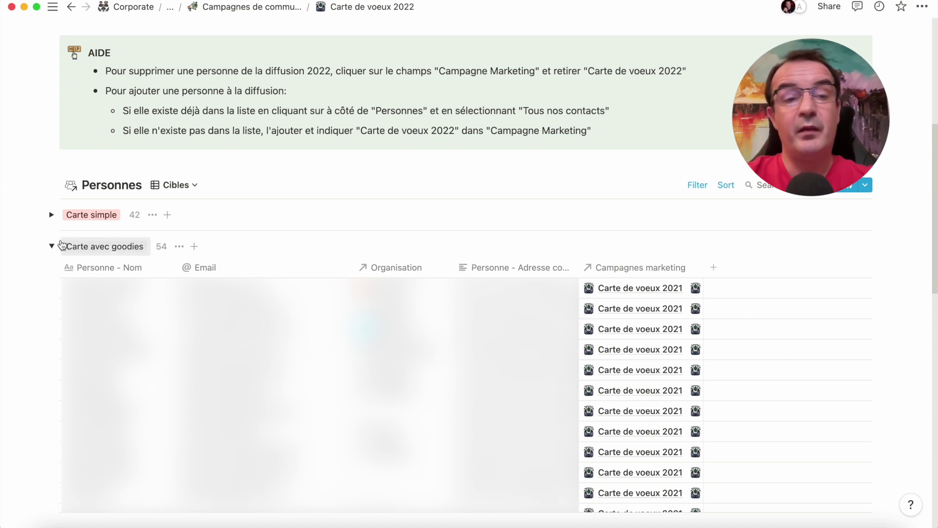
click(280, 11)
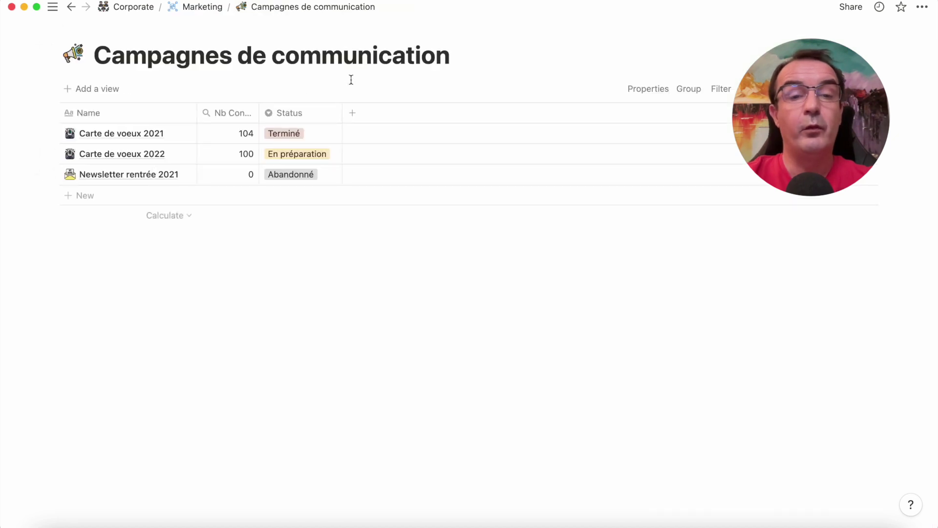